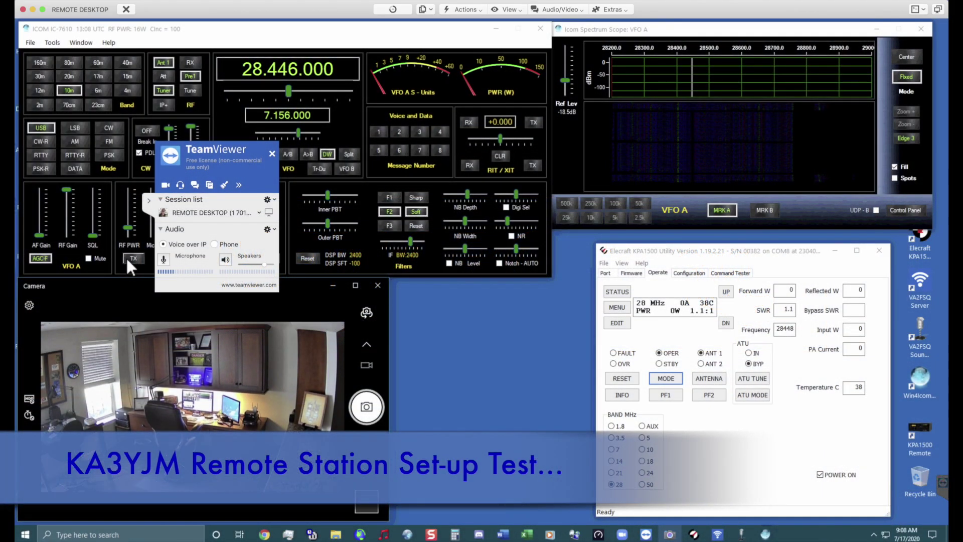
- Key the IC-7610 briefly for a test and unkey it, then transmit again with the remote microphone live
click(127, 260)
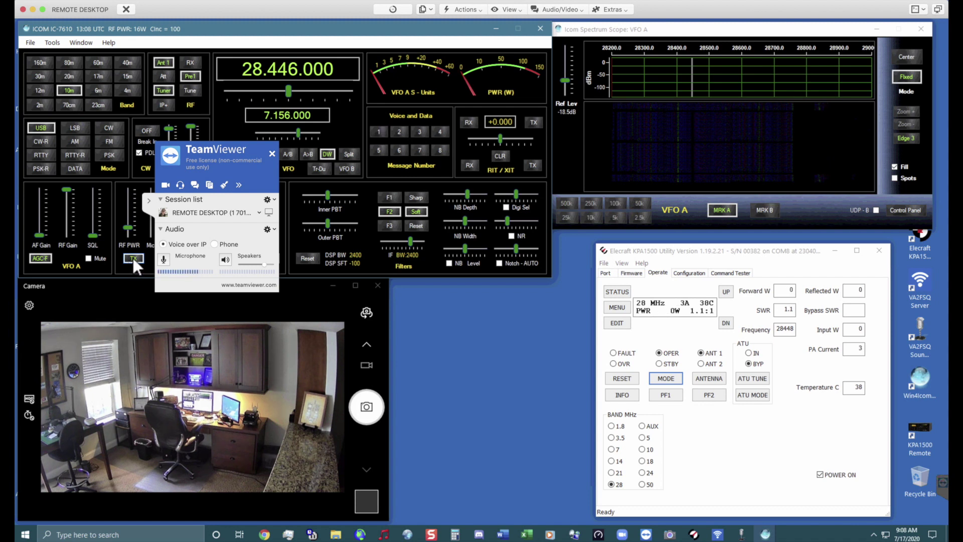
click(133, 259)
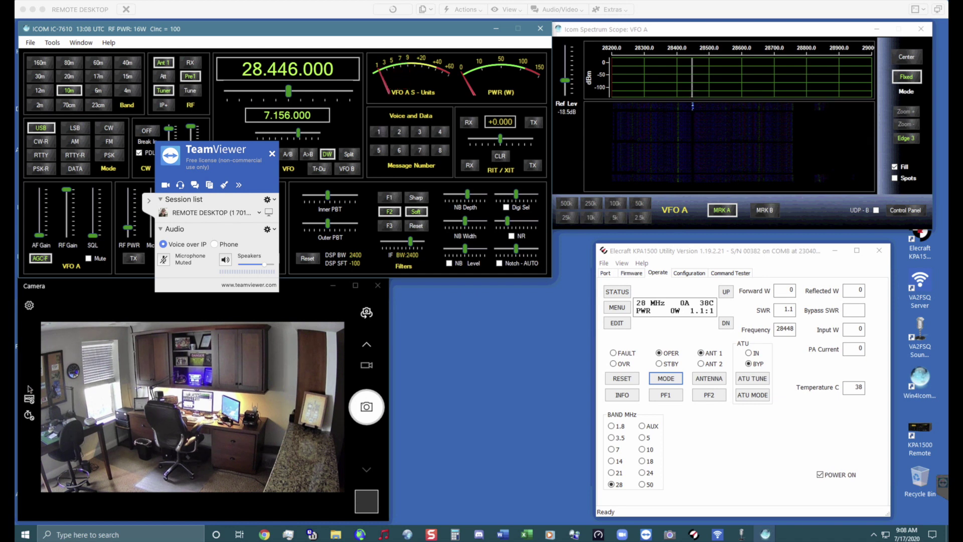
click(160, 261)
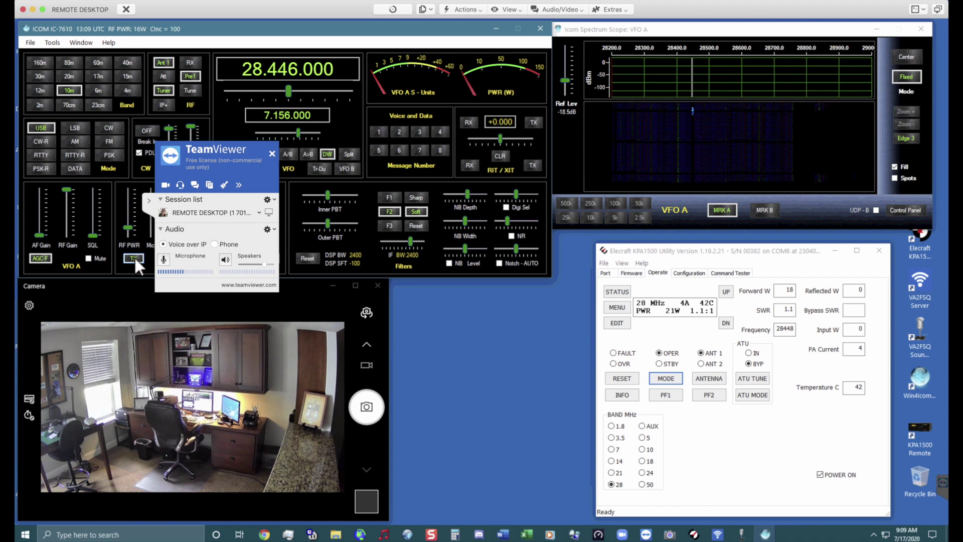
- Mute the TeamViewer microphone and return the IC-7610 to receive on 28.446 MHz
click(163, 259)
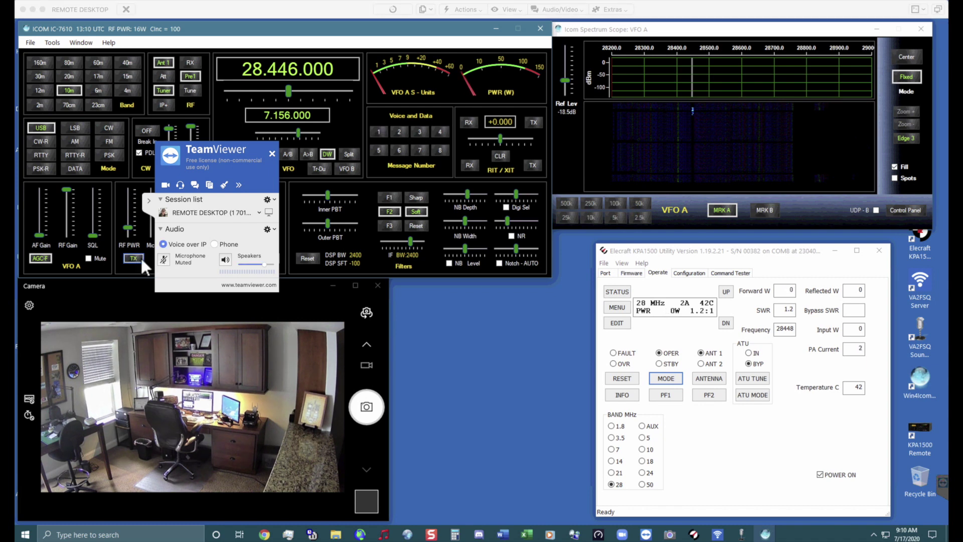
click(137, 256)
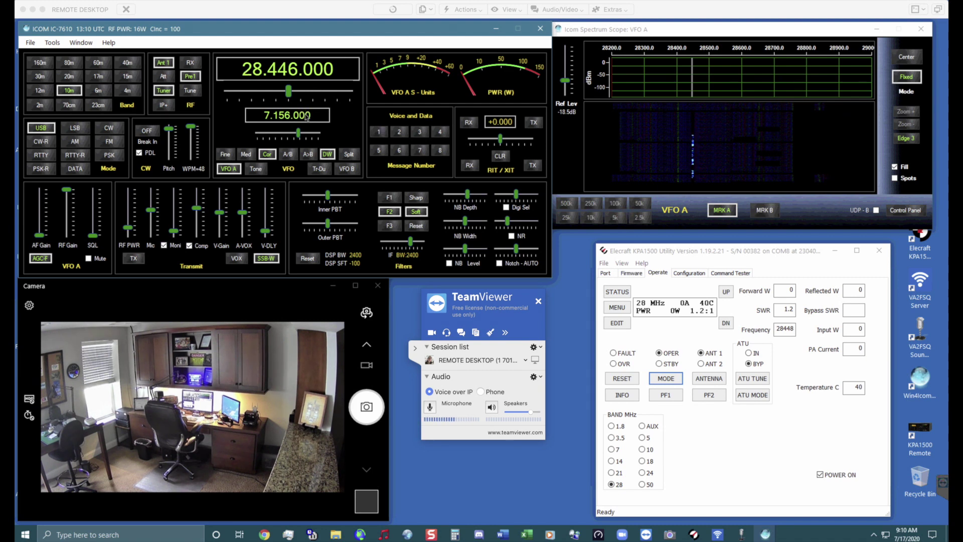
- Swap the main and sub VFO frequencies between 28.446 MHz and 7.156 MHz
click(287, 154)
- Swap the VFOs back to keep 28.446 MHz on main, then switch the KPA1500 amplifier off
click(287, 152)
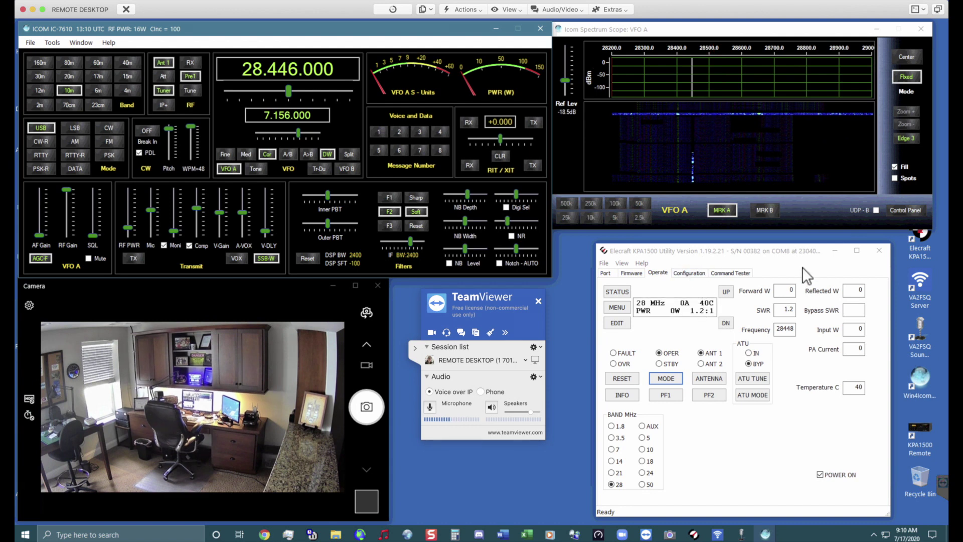
click(791, 254)
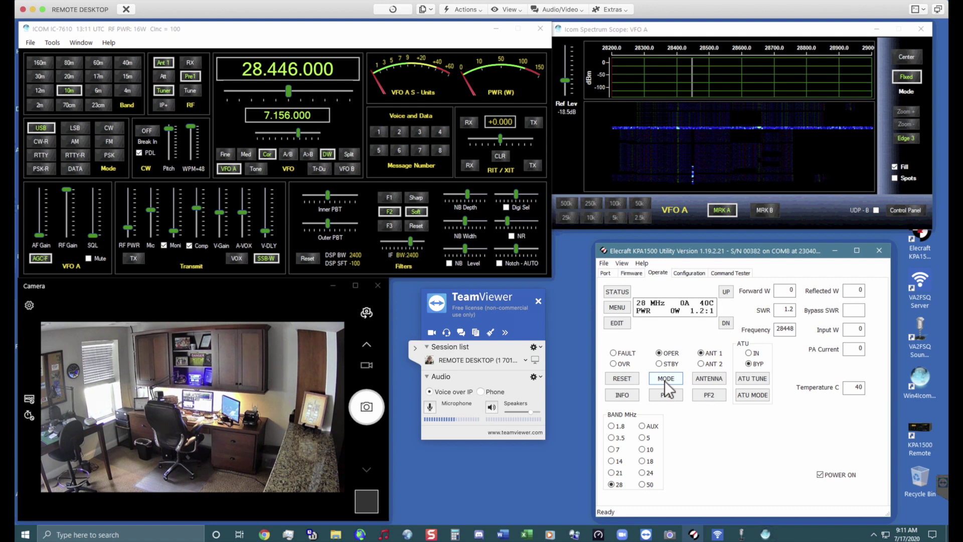
click(820, 474)
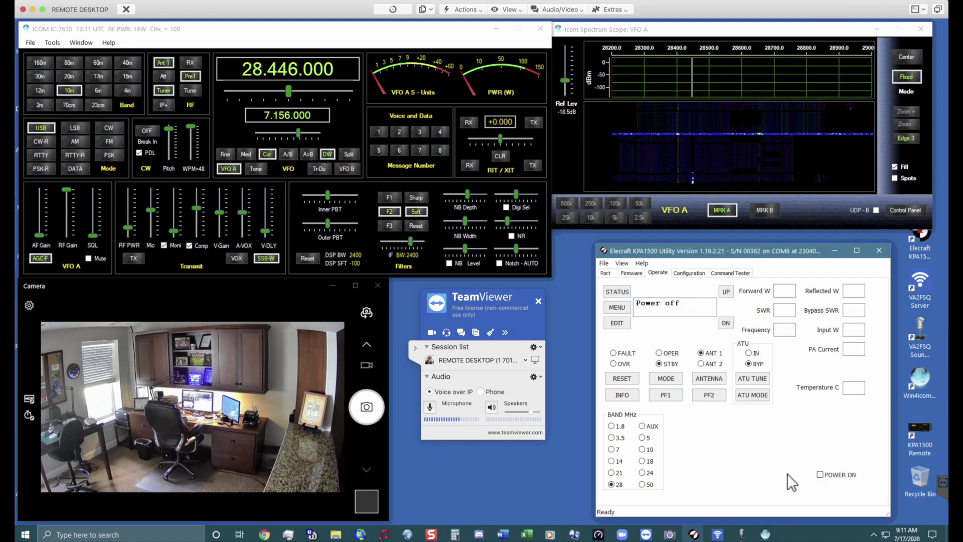
- Power the KPA1500 back on, try the 14 MHz band, then return it to 28 MHz
click(820, 474)
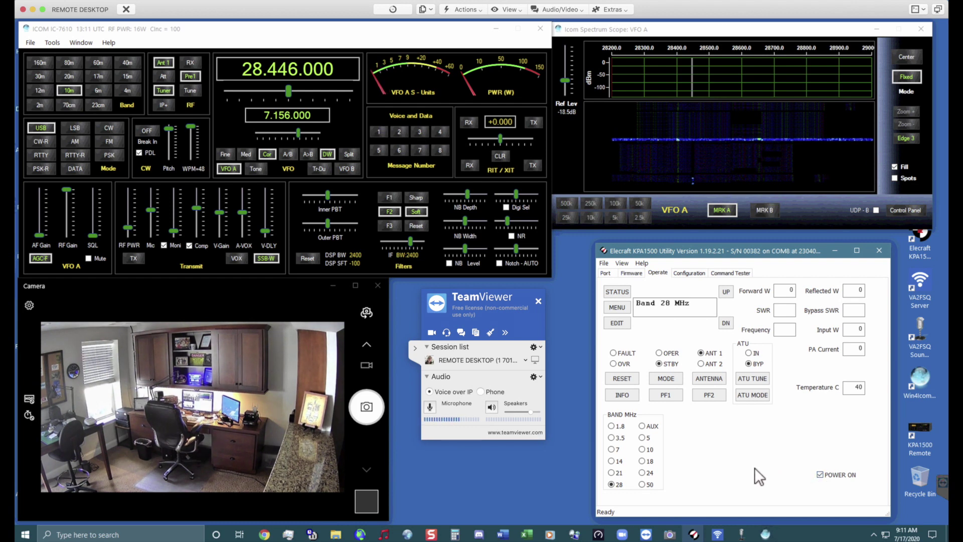
click(614, 461)
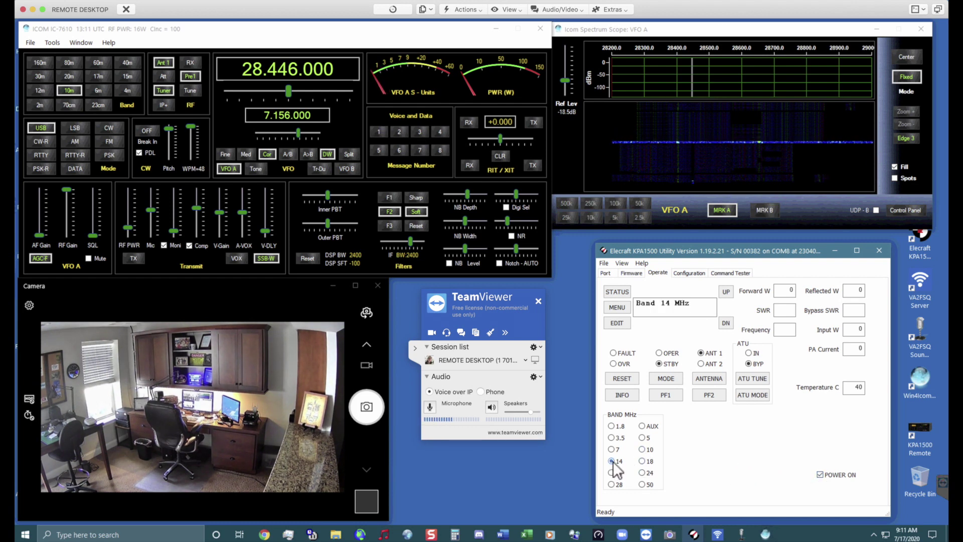
click(611, 484)
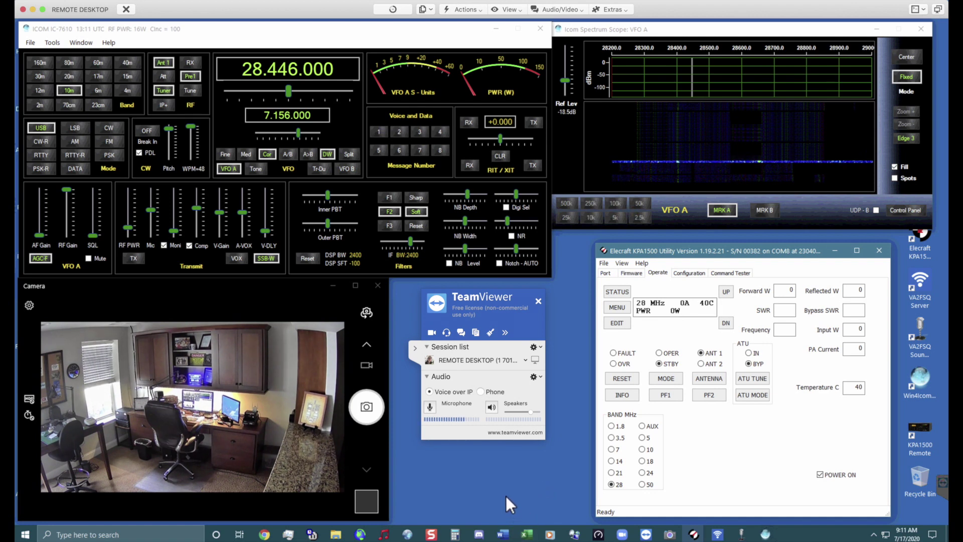
- In AC Log, download LoTW confirmations since 2020/07/16, close the LoTW manager and minimize the log
click(409, 534)
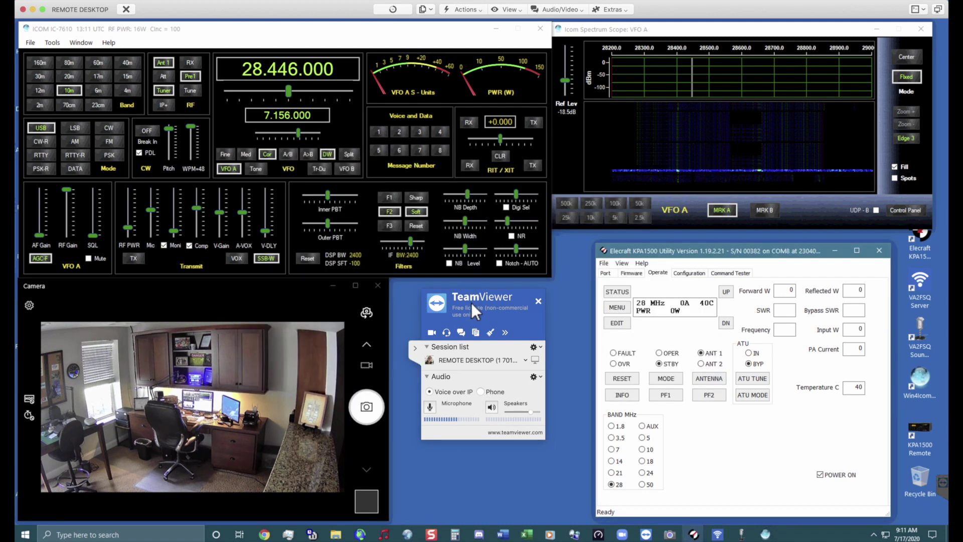
mouse_move(470, 302)
mouse_down()
mouse_move(817, 276)
mouse_move(880, 56)
mouse_up()
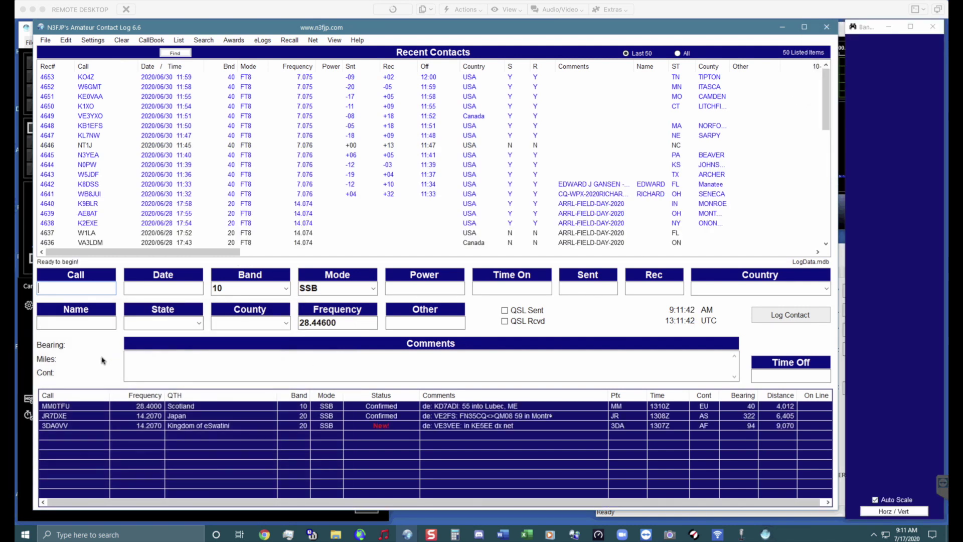
click(266, 43)
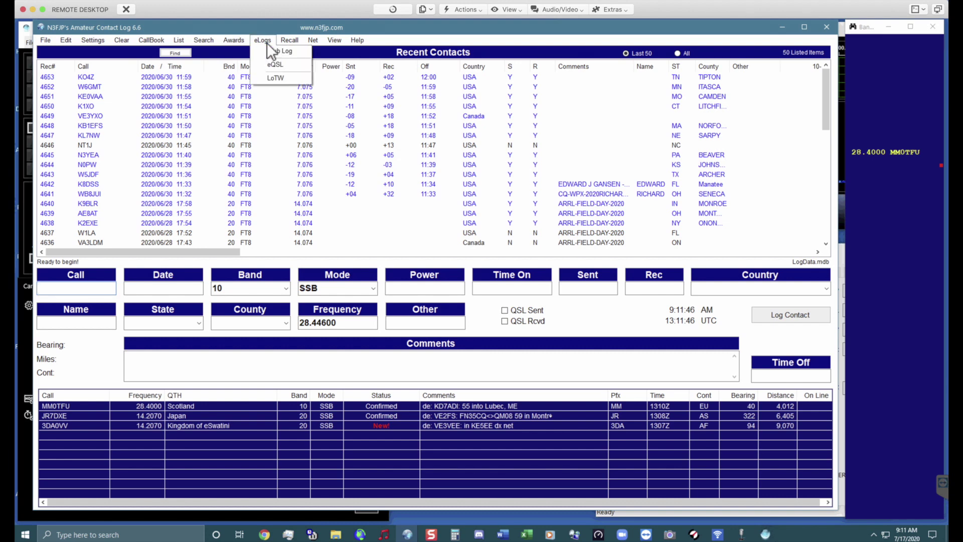
click(267, 77)
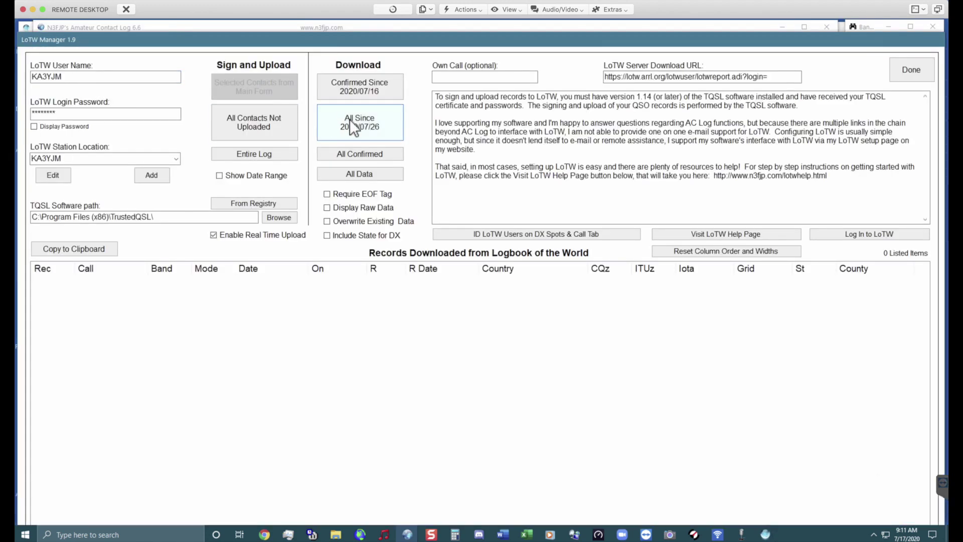
click(360, 82)
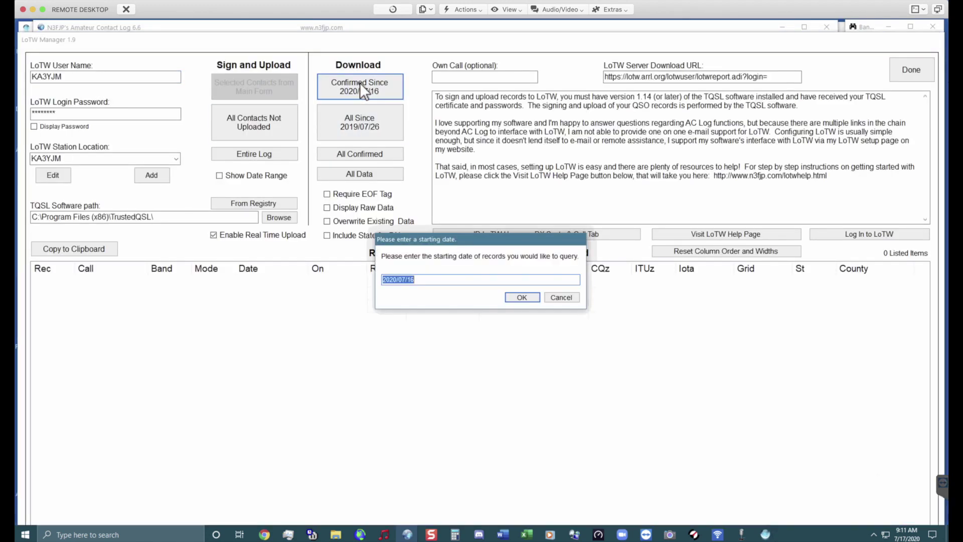
click(522, 297)
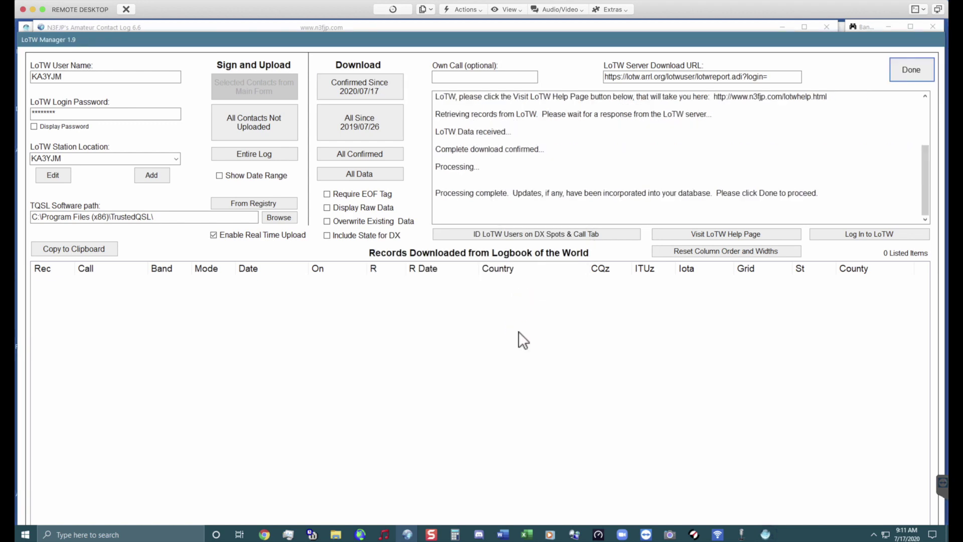
click(897, 71)
click(783, 27)
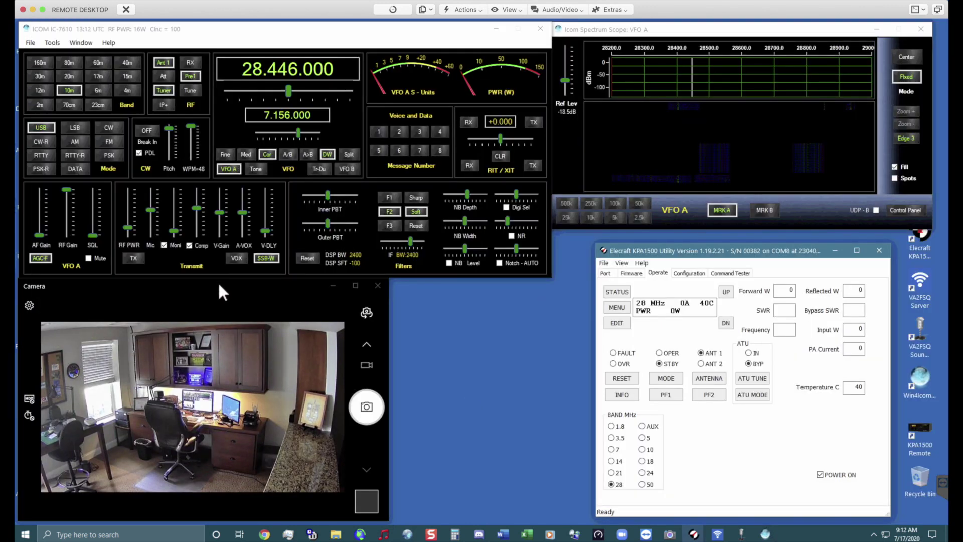
drag(218, 284, 219, 288)
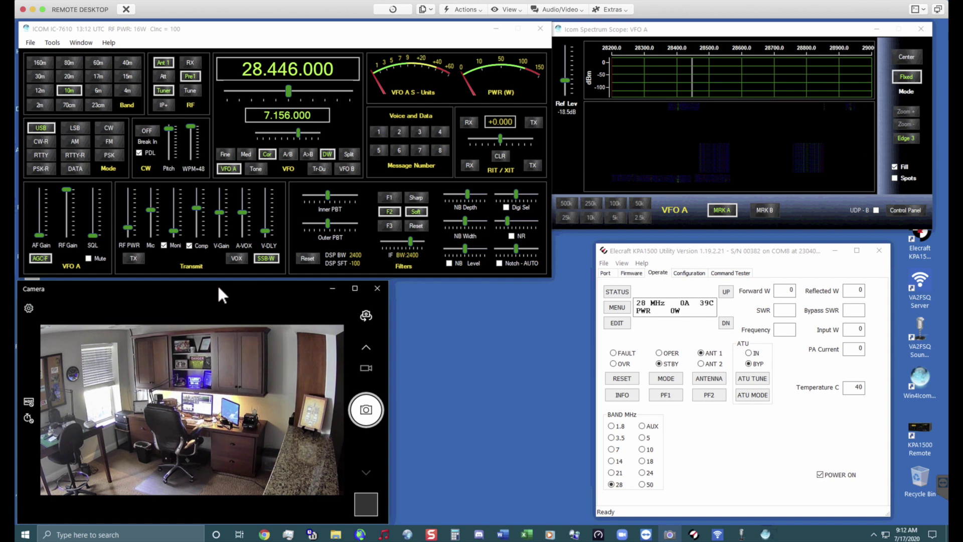
- Point out the KPA1500 Utility, VA2FSQ Server, VA2FSQ Sound Client and Win4IcomSuite desktop shortcuts
click(925, 240)
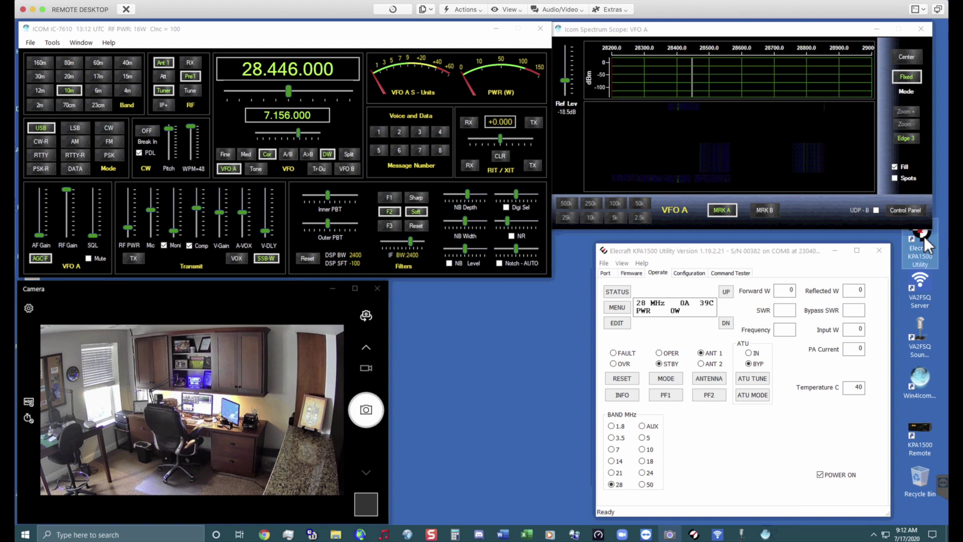
click(923, 279)
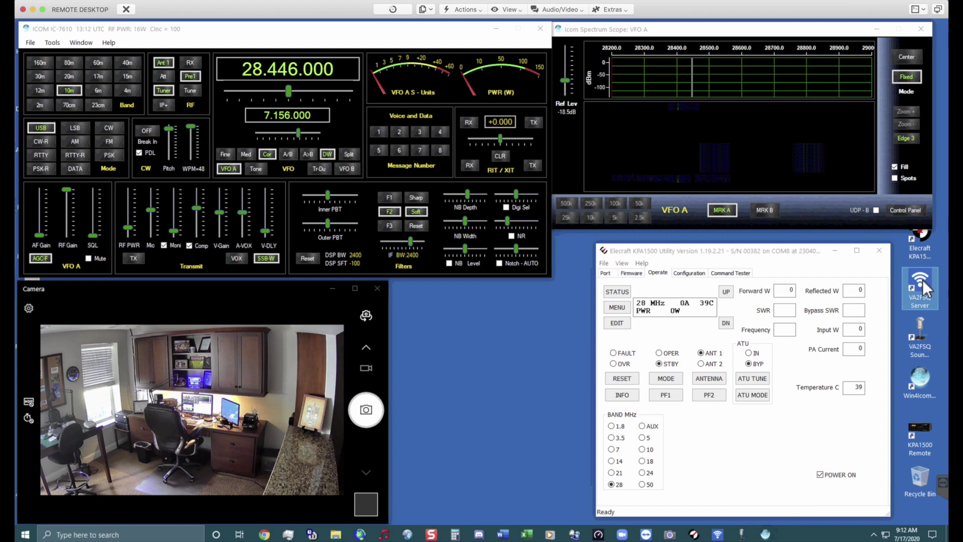
click(924, 324)
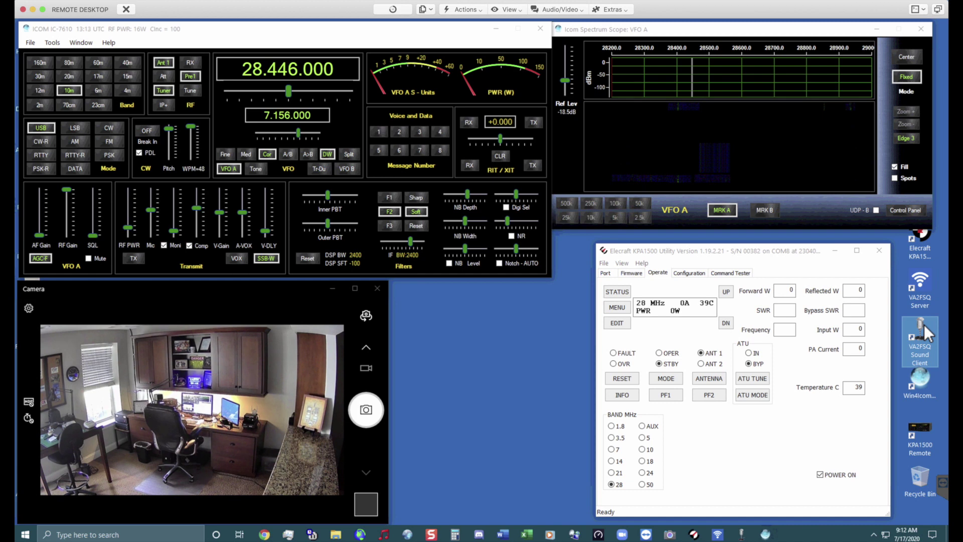
click(916, 380)
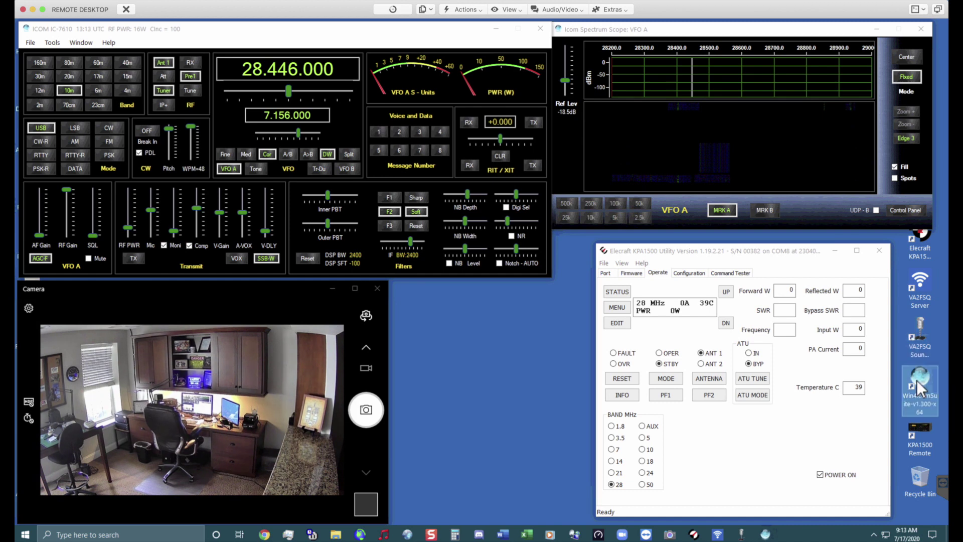